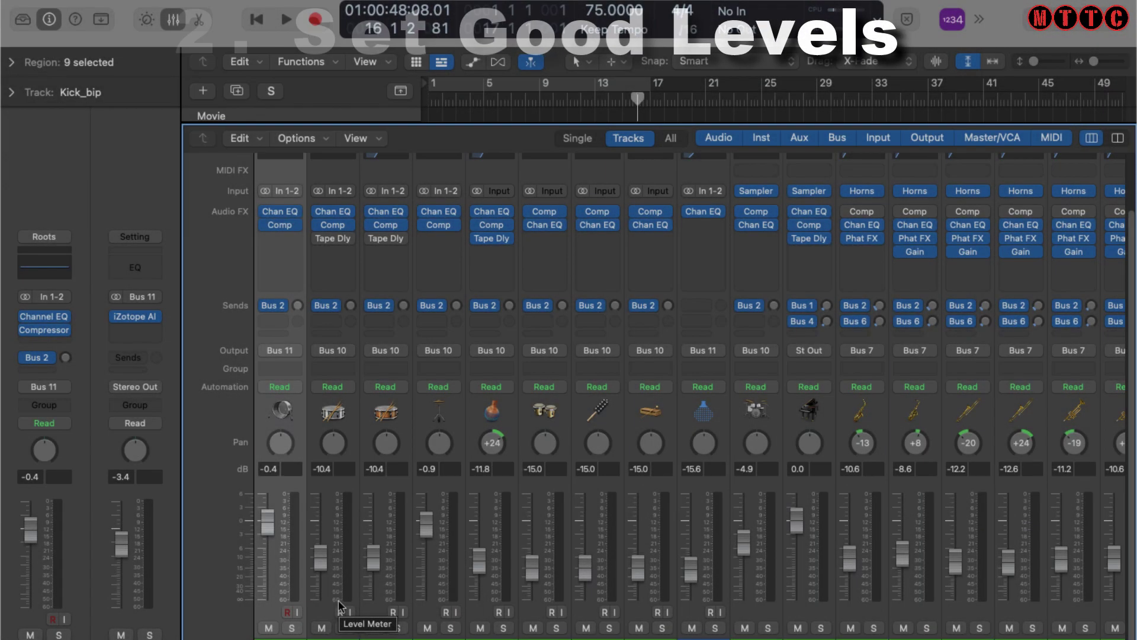
- Play the song from the start and scroll across the mixer strips to watch each channel's levels
{"action": "key", "text": "Return"}
{"action": "key", "text": "space"}
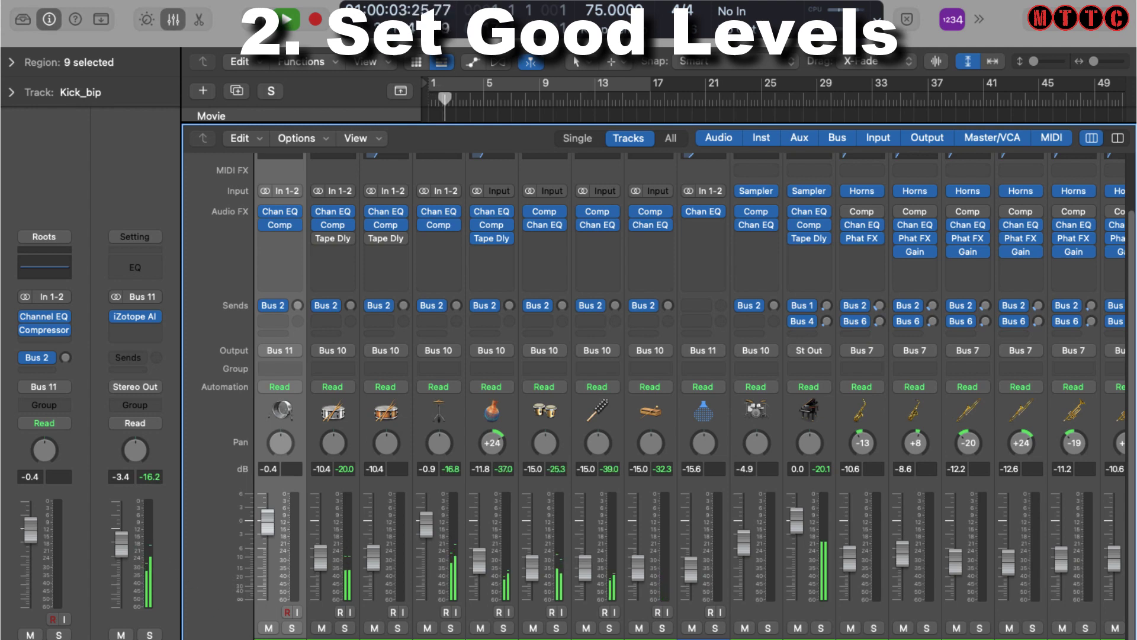
{"action": "scroll", "coordinate": [690, 397], "scroll_direction": "right", "scroll_amount": 4}
{"action": "scroll", "coordinate": [691, 396], "scroll_direction": "right", "scroll_amount": 8}
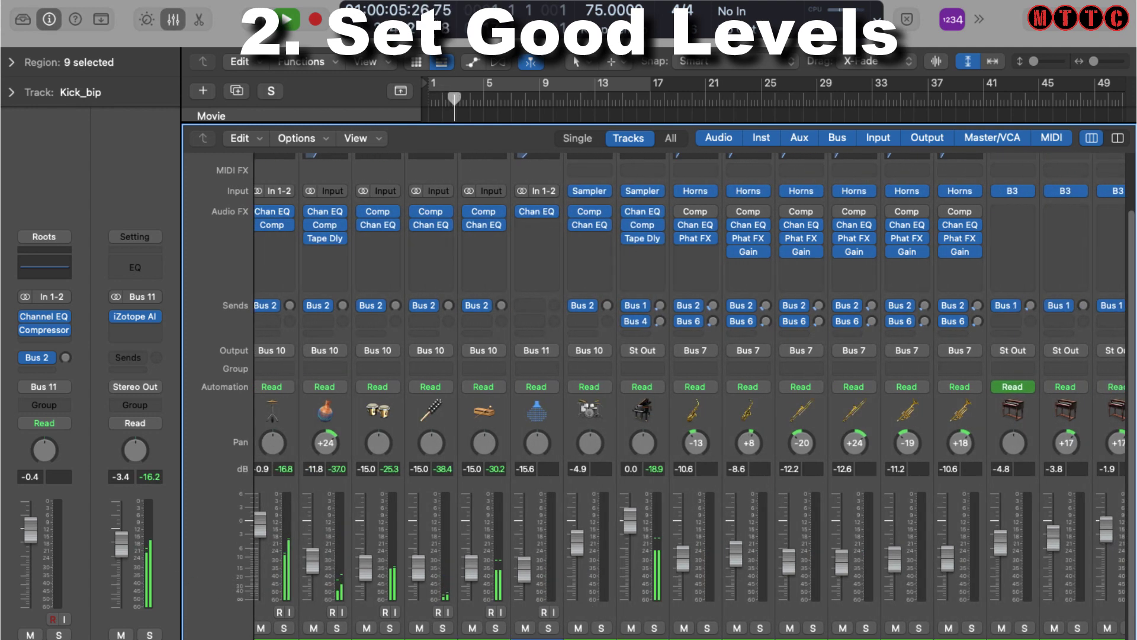
{"action": "scroll", "coordinate": [753, 635], "scroll_direction": "right", "scroll_amount": 8}
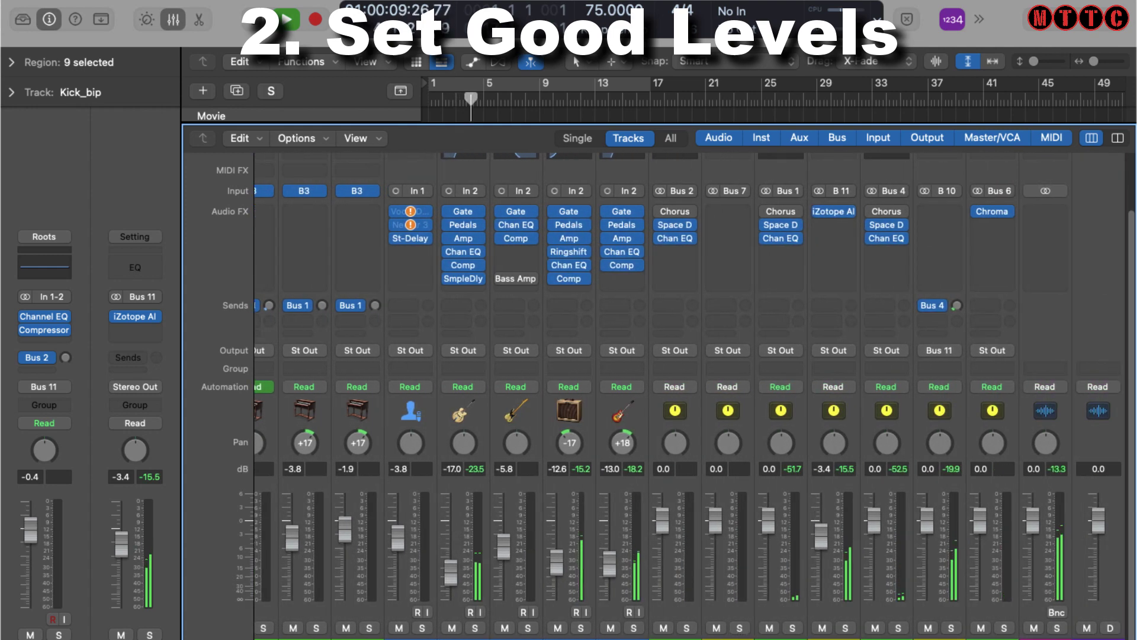
{"action": "scroll", "coordinate": [753, 635], "scroll_direction": "left", "scroll_amount": 8}
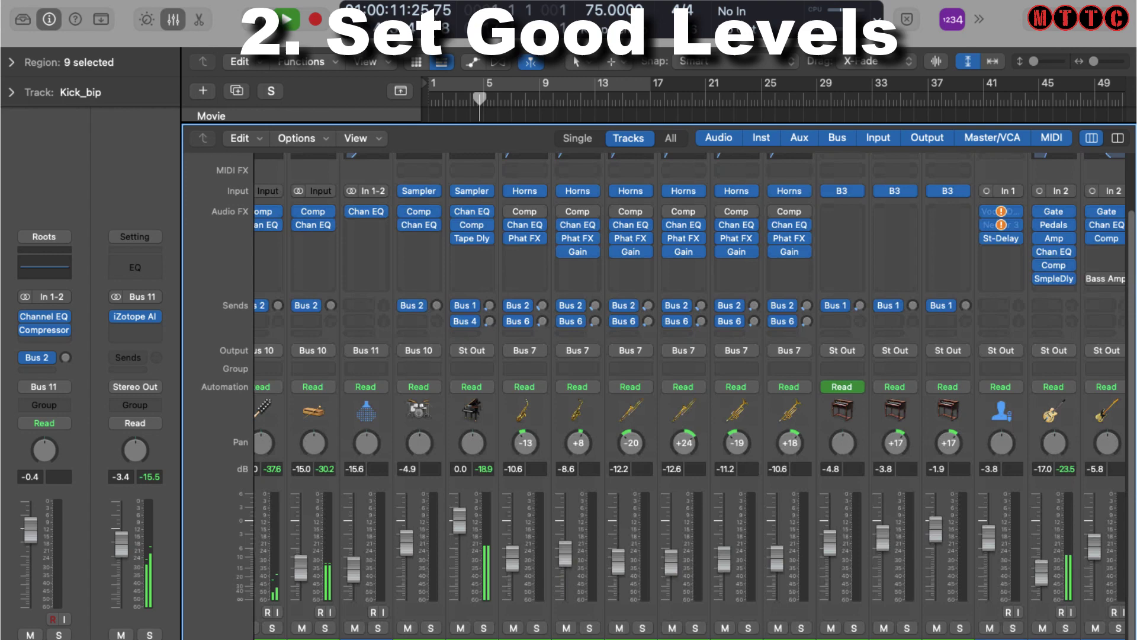
{"action": "scroll", "coordinate": [690, 397], "scroll_direction": "left", "scroll_amount": 7}
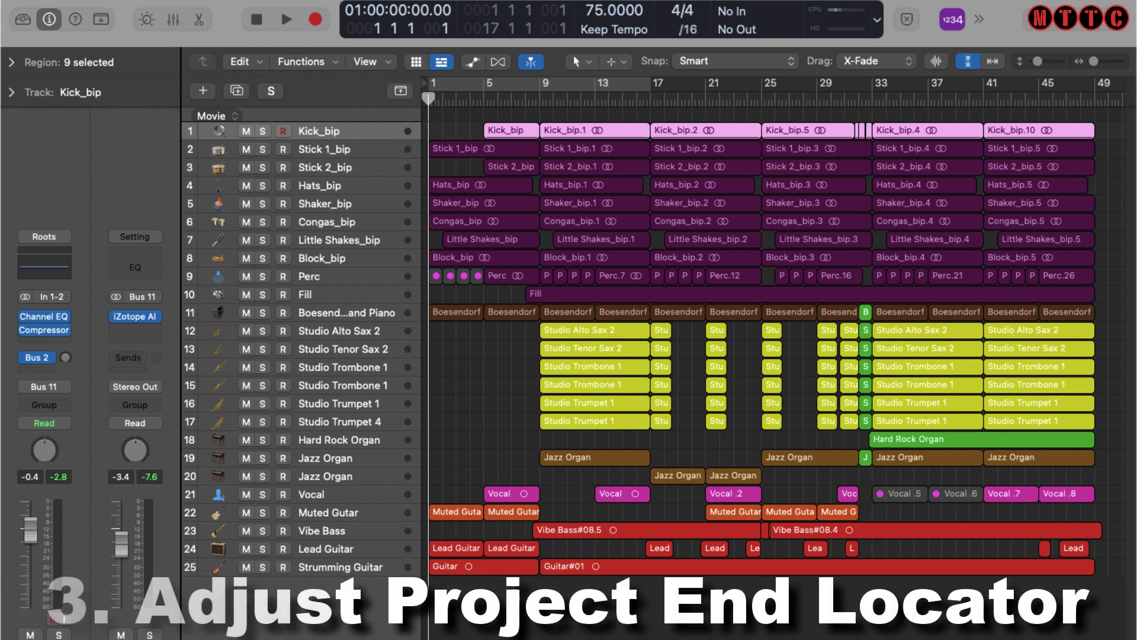
- Drag the project end marker in to bar 51, just past the last regions
{"action": "scroll", "coordinate": [757, 216], "scroll_direction": "right", "scroll_amount": 10}
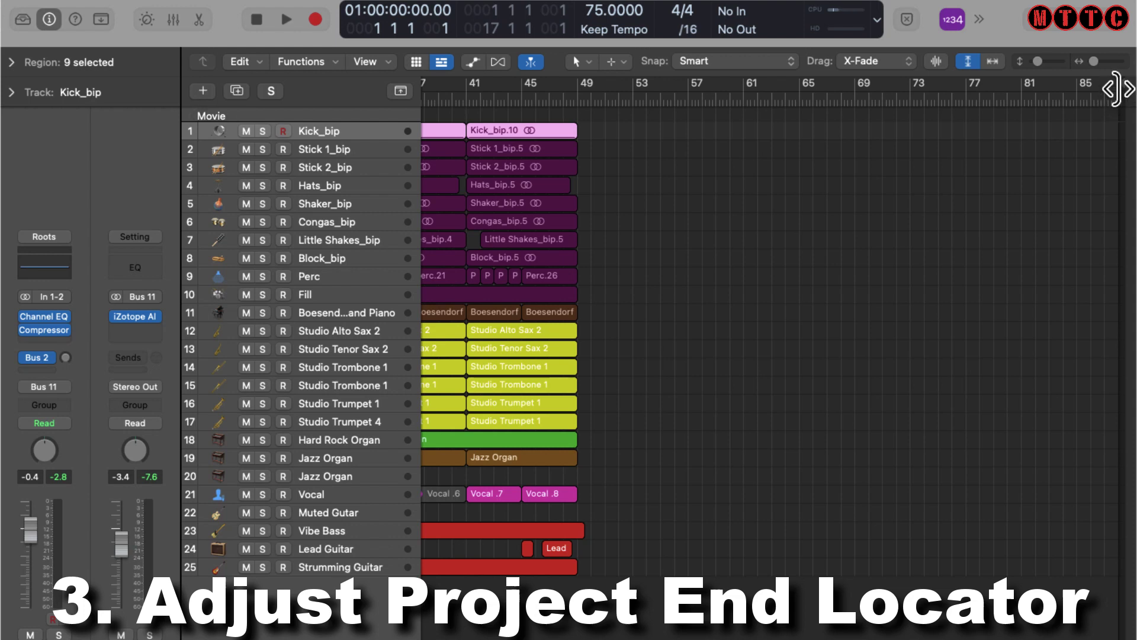
{"action": "mouse_move", "coordinate": [1117, 89]}
{"action": "left_mouse_down"}
{"action": "mouse_move", "coordinate": [1006, 145]}
{"action": "mouse_move", "coordinate": [589, 203]}
{"action": "left_mouse_up"}
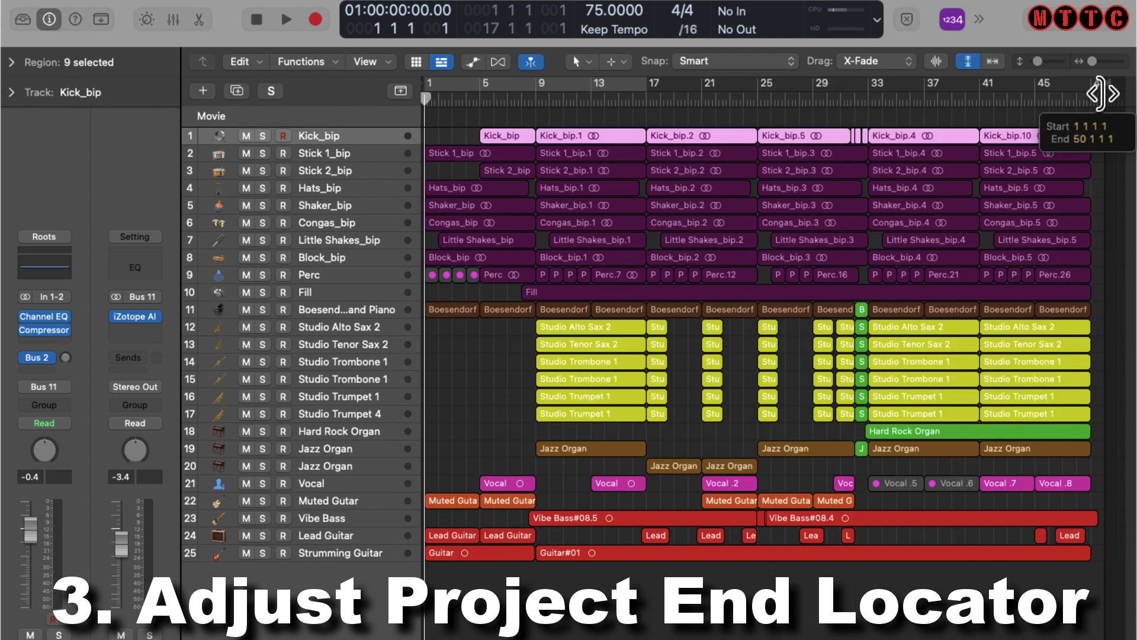
{"action": "left_click_drag", "start_coordinate": [1100, 93], "coordinate": [1120, 95]}
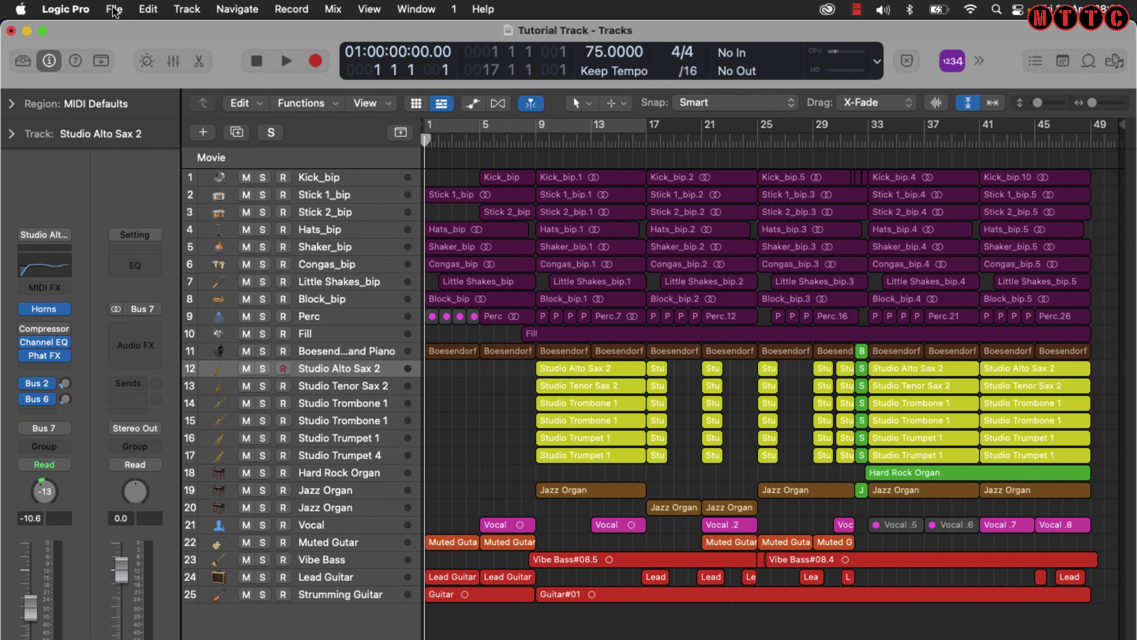
- Open File > Export > All Tracks as Audio Files to reach the stem export settings
{"action": "left_click", "coordinate": [115, 10]}
{"action": "mouse_move", "coordinate": [160, 373]}
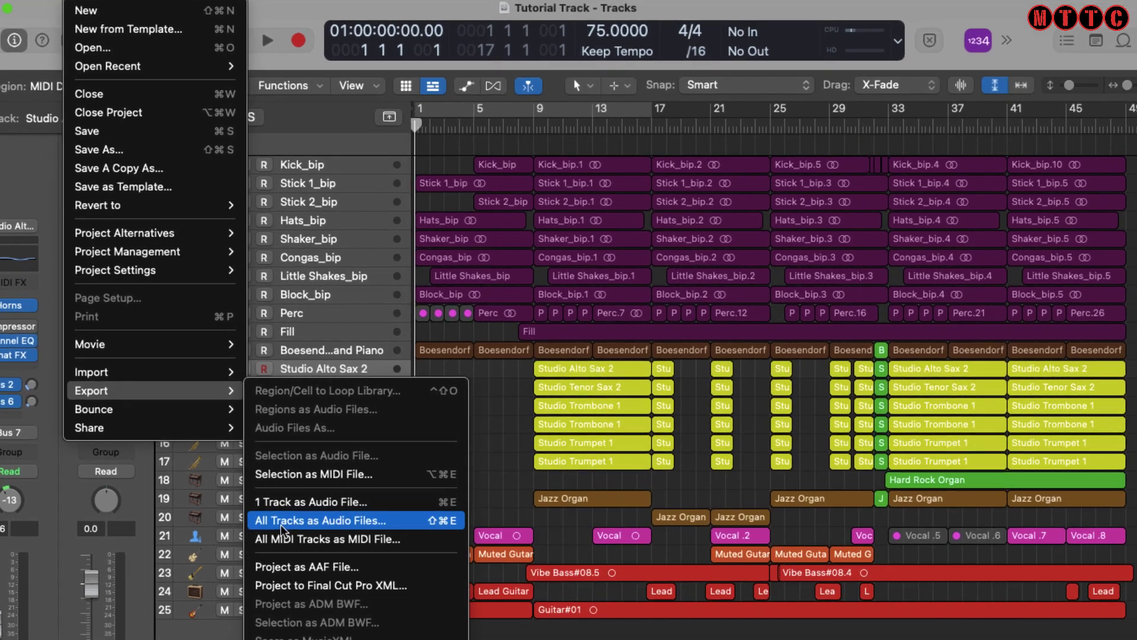
{"action": "left_click", "coordinate": [282, 521]}
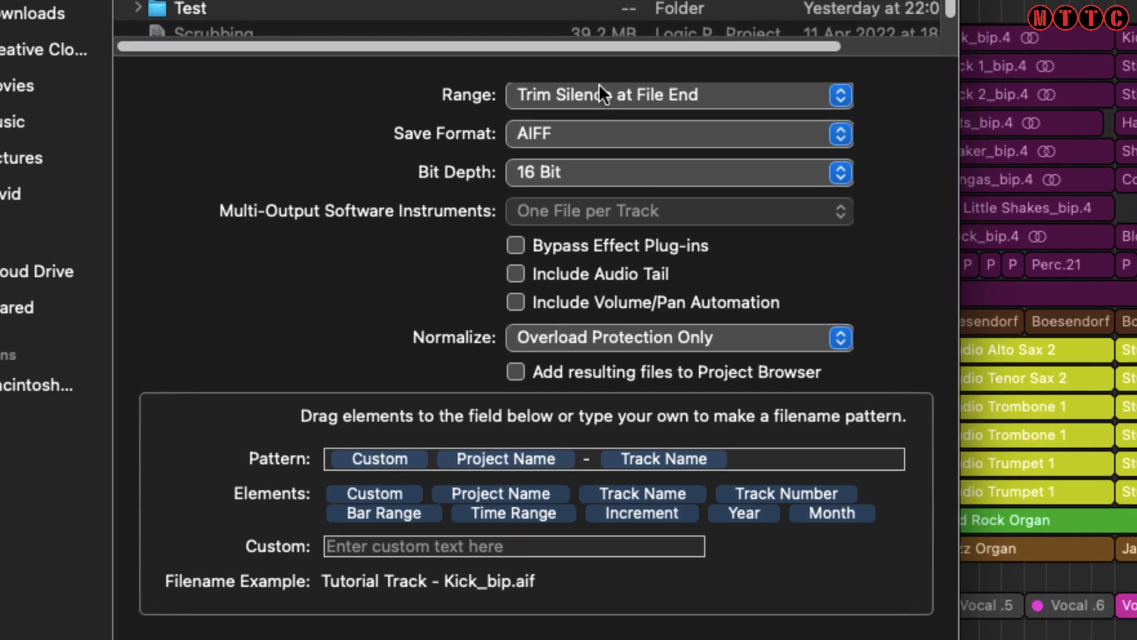
{"action": "left_click", "coordinate": [729, 180]}
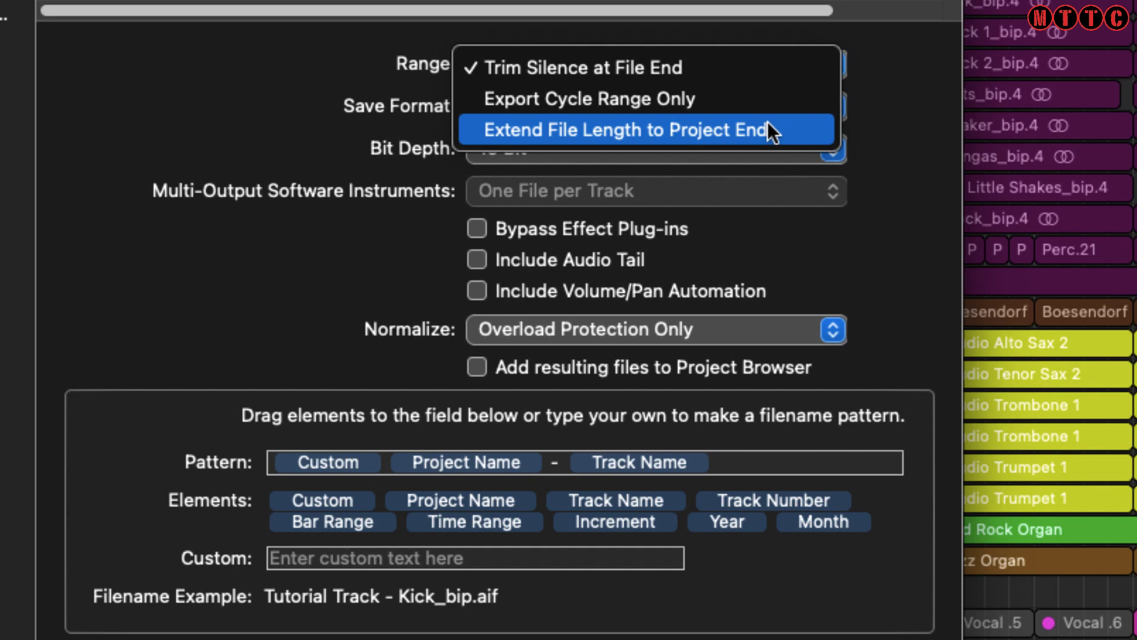
{"action": "key", "text": "Escape"}
{"action": "left_click", "coordinate": [541, 102]}
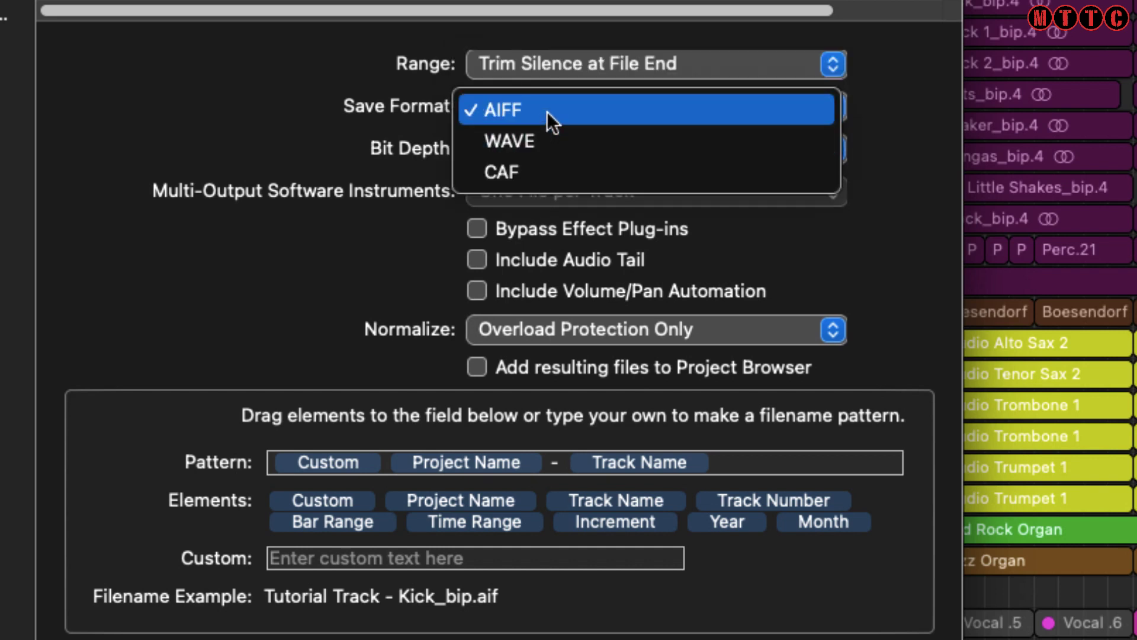
{"action": "left_click", "coordinate": [546, 111]}
{"action": "left_click", "coordinate": [535, 148]}
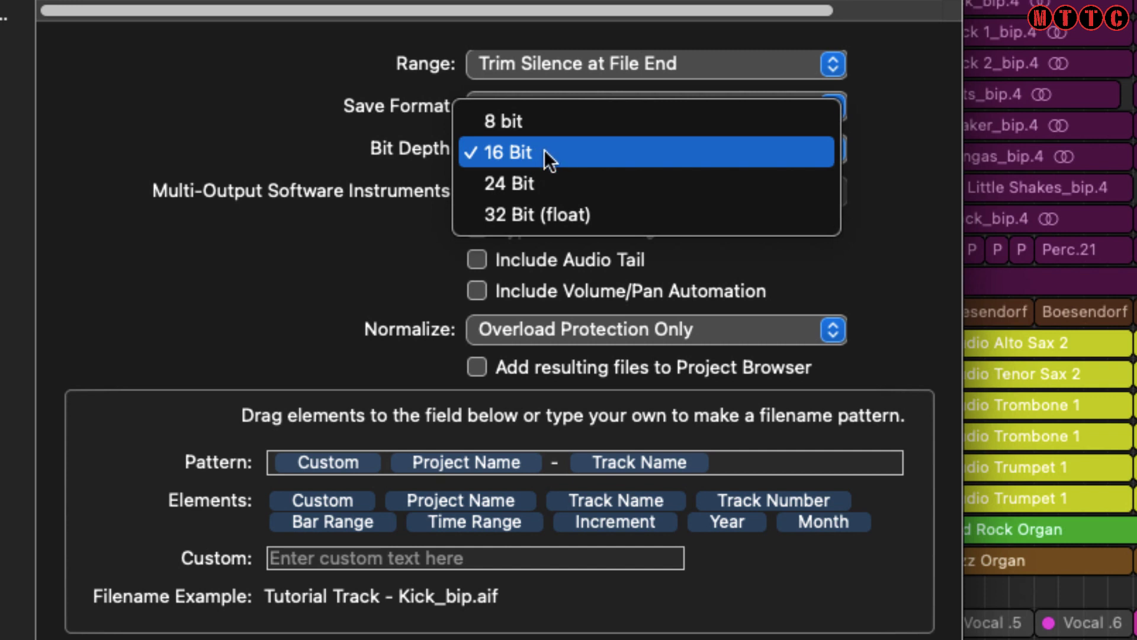
{"action": "left_click", "coordinate": [558, 180]}
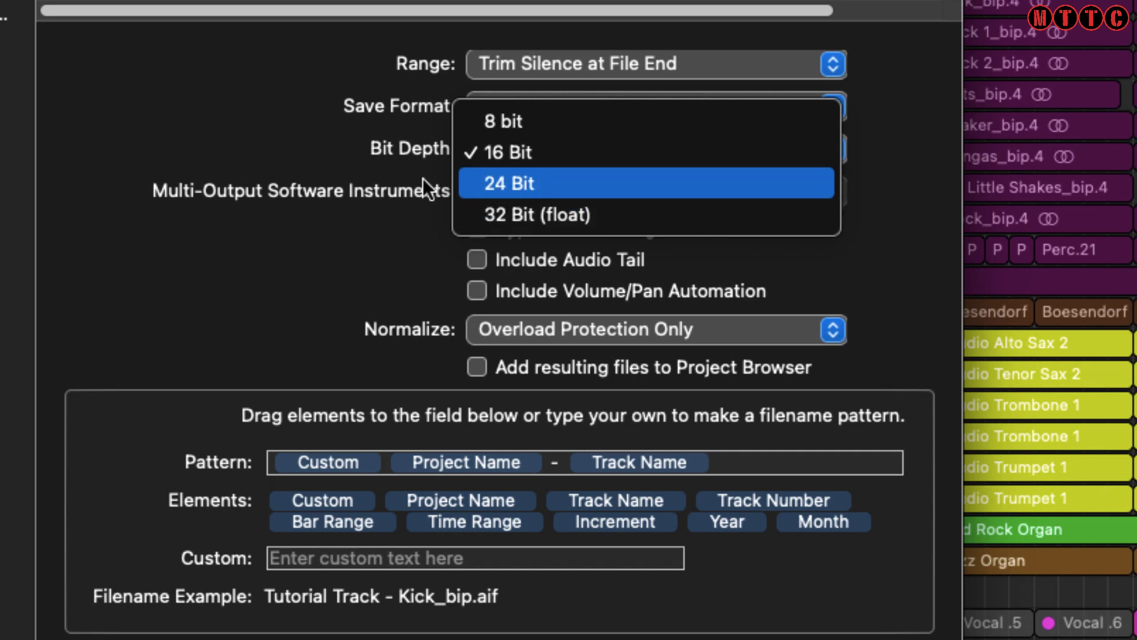
{"action": "left_click", "coordinate": [193, 129]}
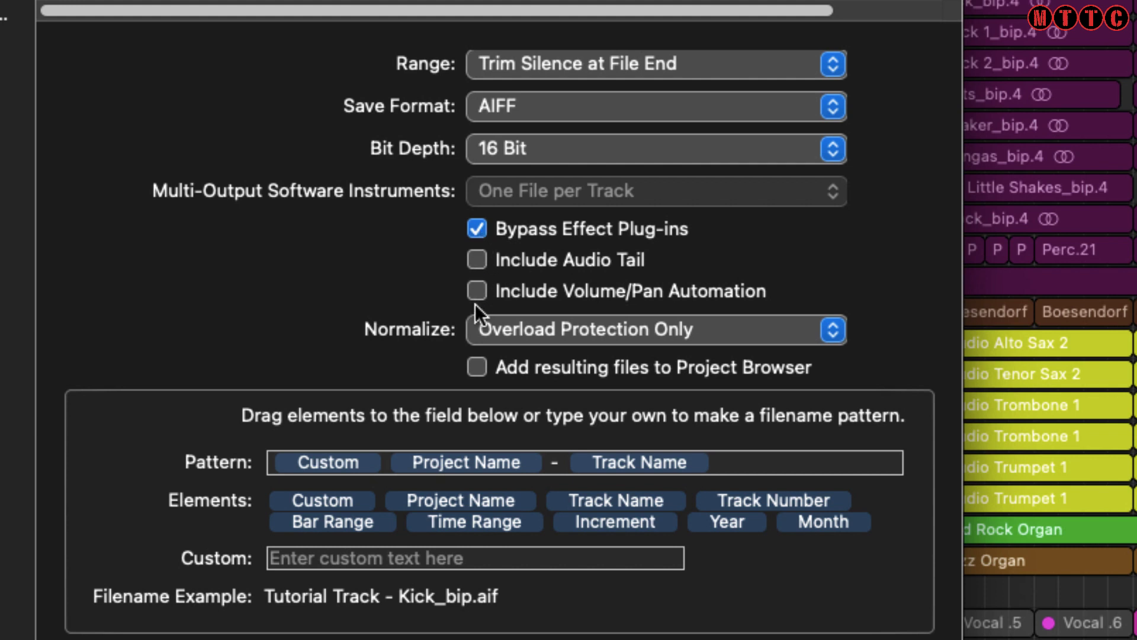
- Change the Normalize setting from Overload Protection Only to Off for the stem export
{"action": "left_click", "coordinate": [515, 329]}
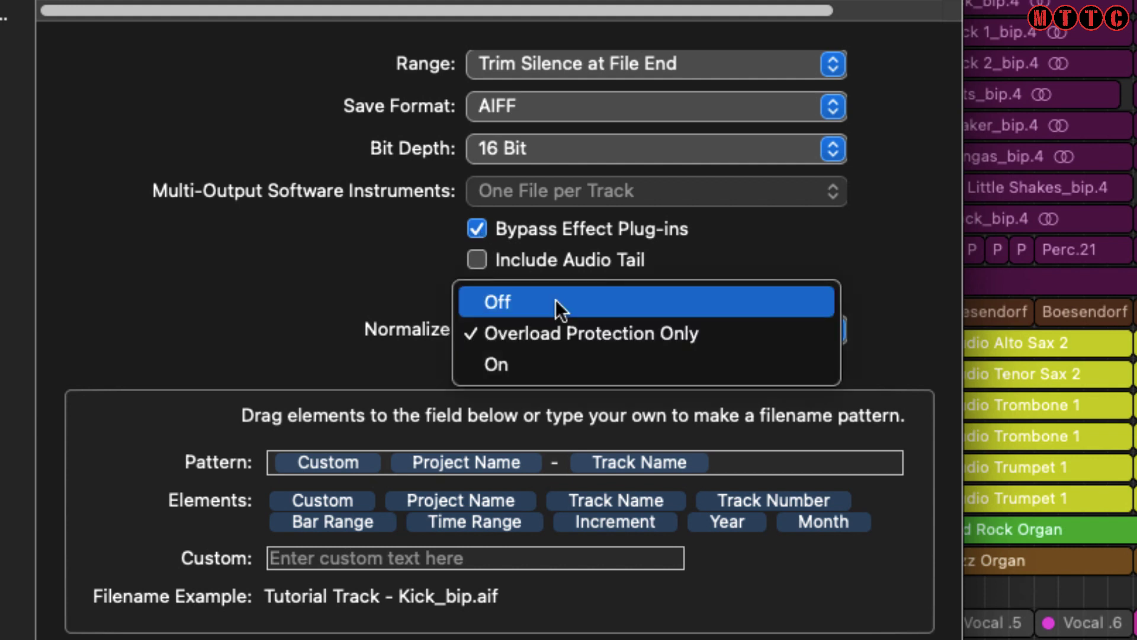
{"action": "left_click", "coordinate": [556, 302]}
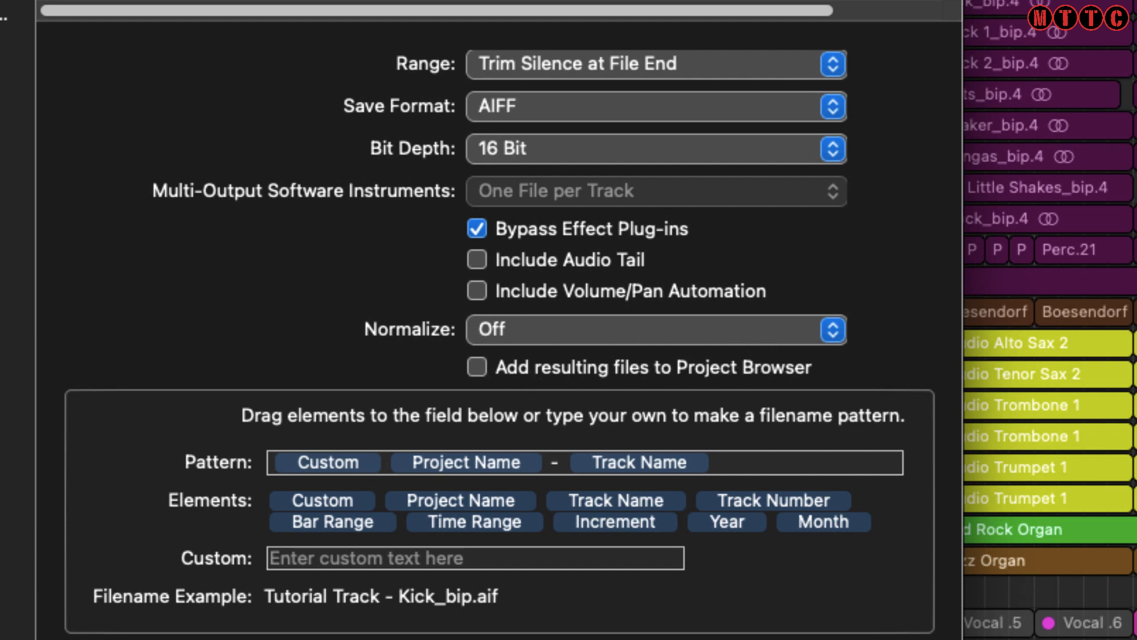
- Create a new folder named 'Test Stems' inside the Logic folder for the exports
{"action": "key", "text": "shift+super+n"}
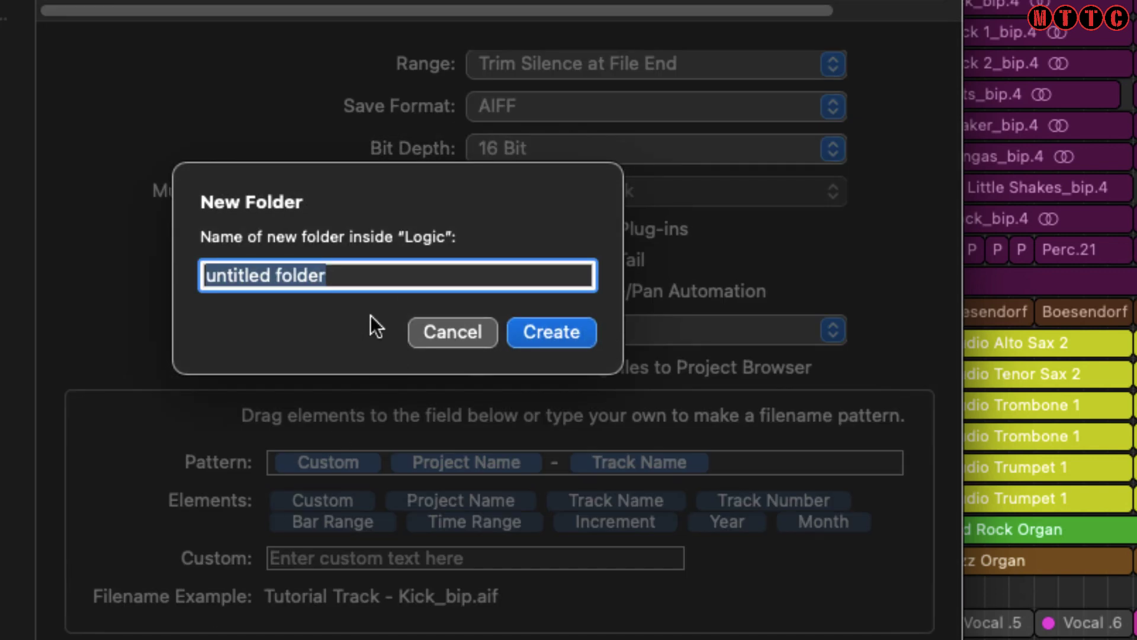
{"action": "key", "text": "BackSpace"}
{"action": "type", "text": "Test "}
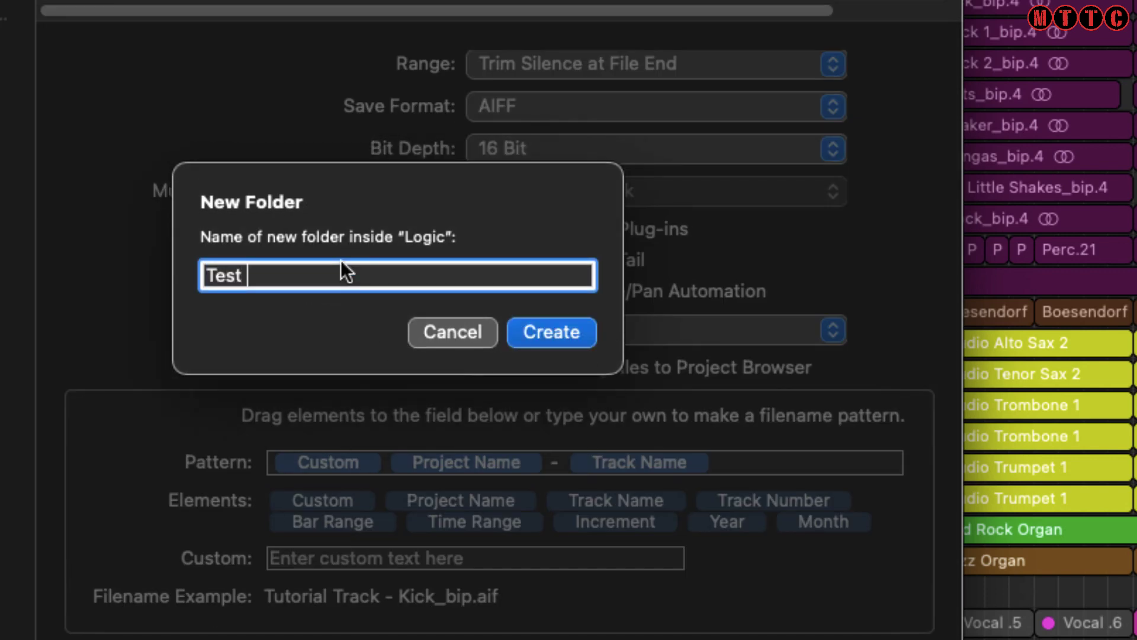
{"action": "type", "text": "Stems"}
{"action": "key", "text": "Return"}
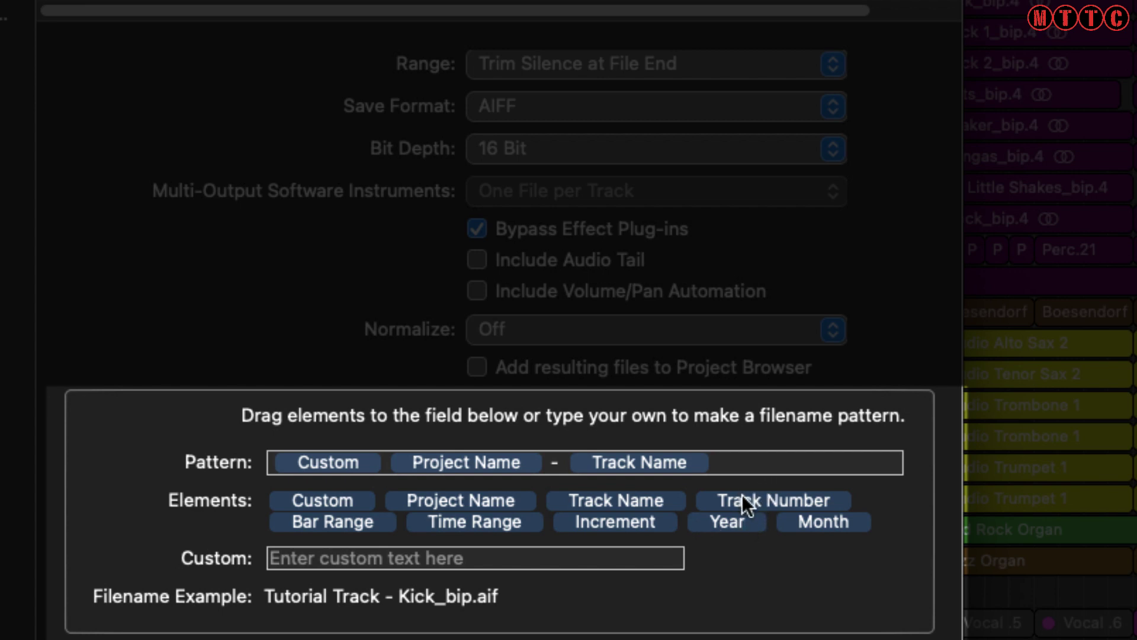
- Add Track Number and a custom 'Stems for' recipient prefix to the filename pattern
{"action": "left_click_drag", "start_coordinate": [751, 503], "coordinate": [780, 453]}
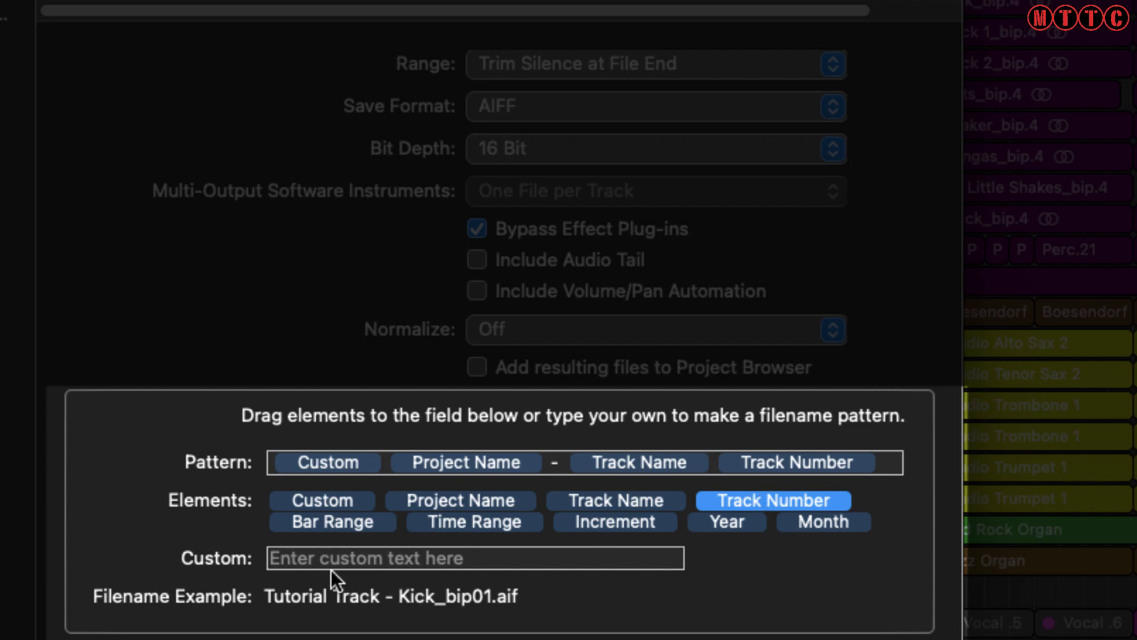
{"action": "left_click", "coordinate": [318, 560]}
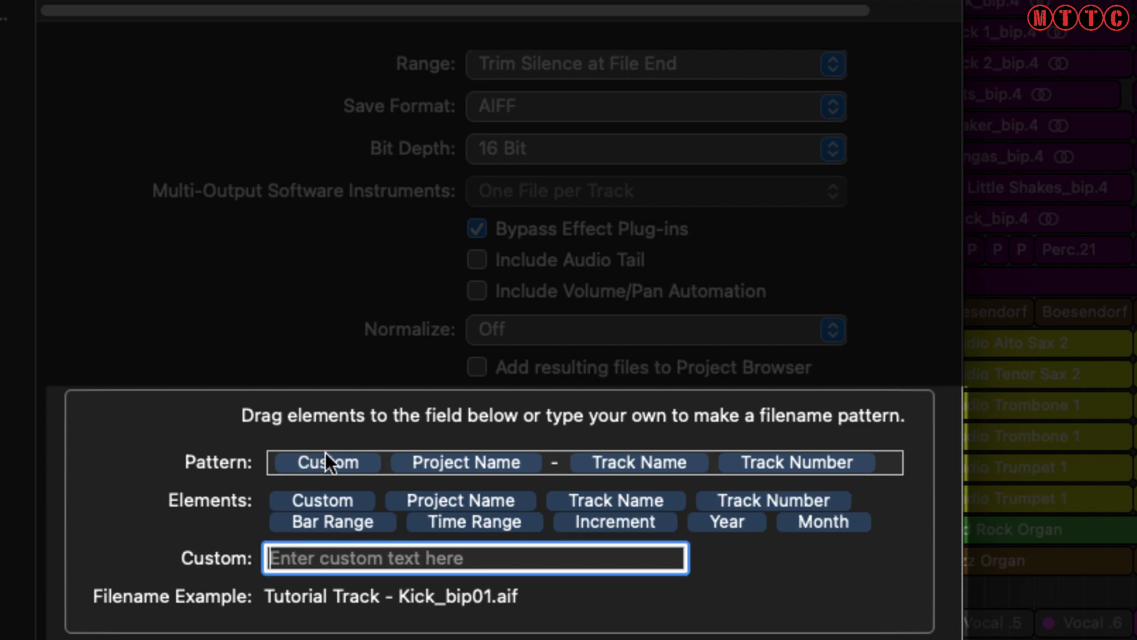
{"action": "type", "text": "Ste"}
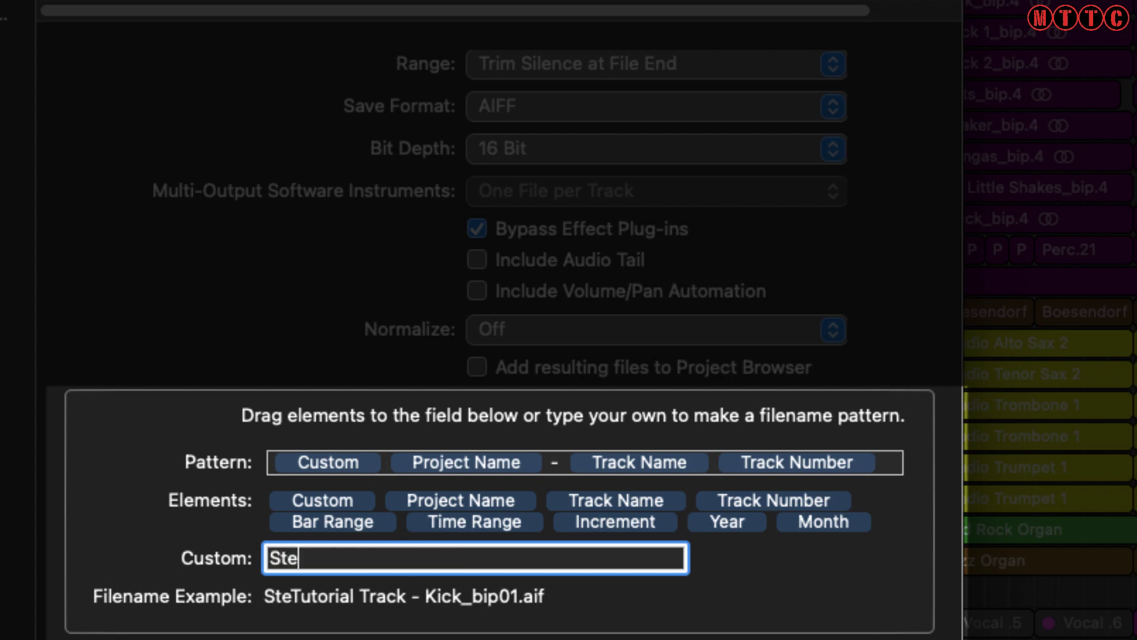
{"action": "type", "text": "ms for Alan -"}
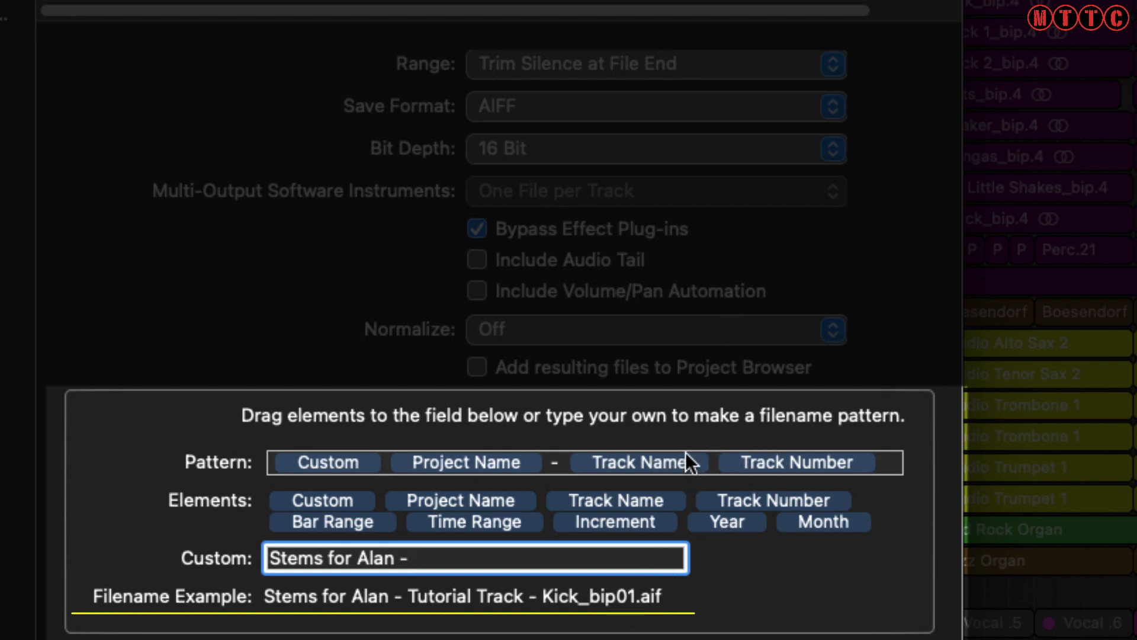
- Insert a dash before Track Number in the filename pattern, giving names like Kick_bip - 01.aif
{"action": "left_click", "coordinate": [715, 461]}
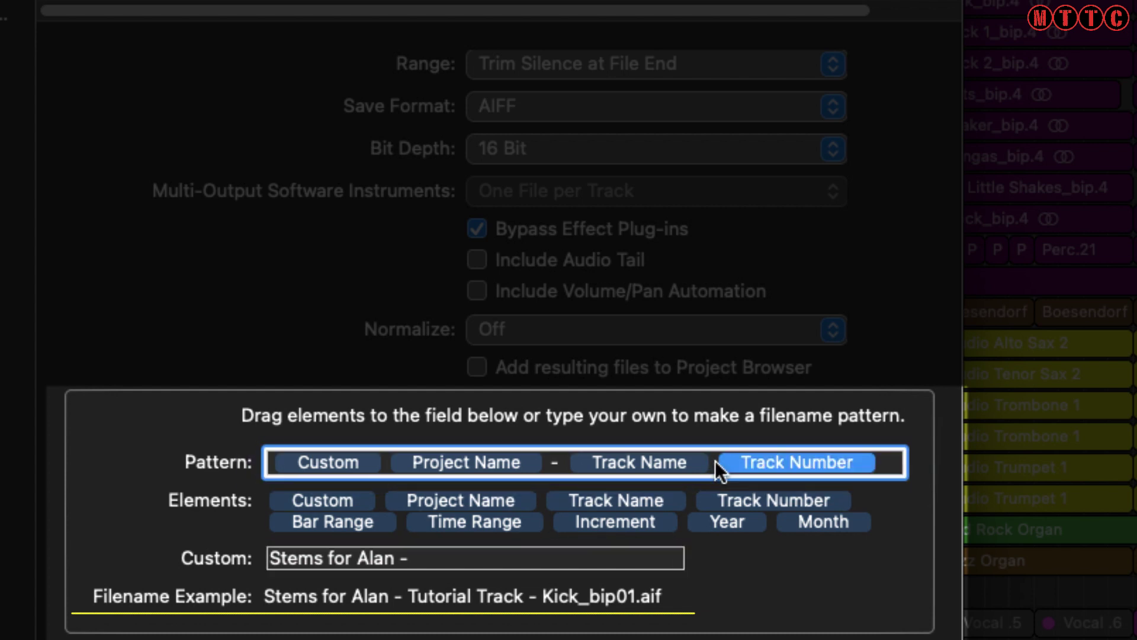
{"action": "left_click", "coordinate": [712, 458]}
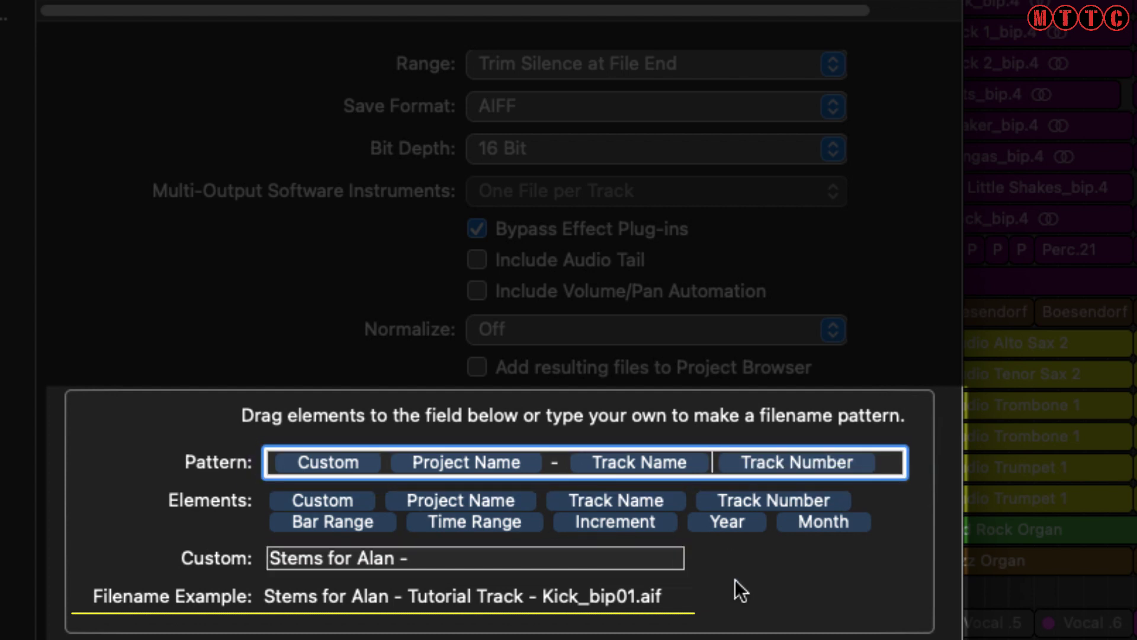
{"action": "type", "text": "-"}
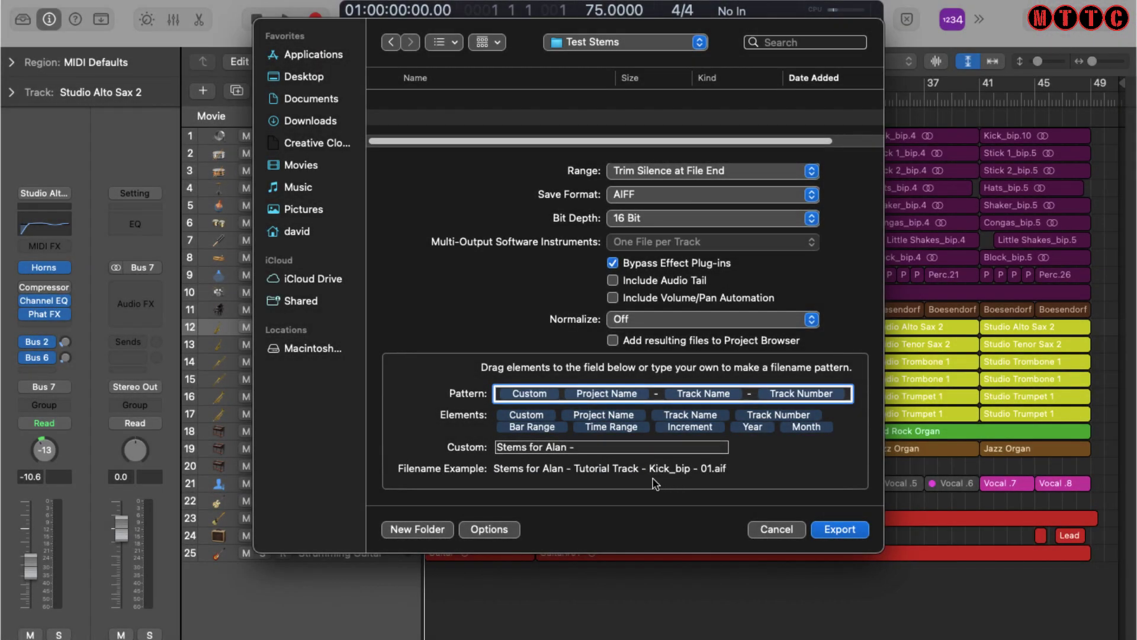
- Export the 25 AIFF stems into the Test Stems folder
{"action": "left_click", "coordinate": [833, 533]}
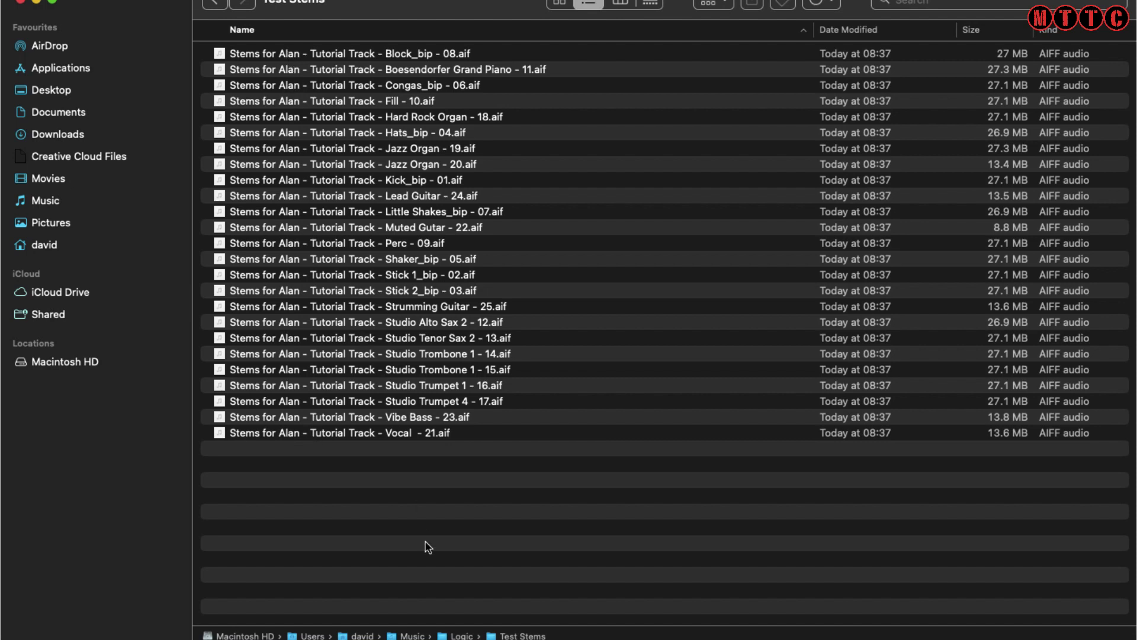
- Create a new empty Logic project and drag the selected stem files from Finder into it
{"action": "left_click", "coordinate": [544, 631]}
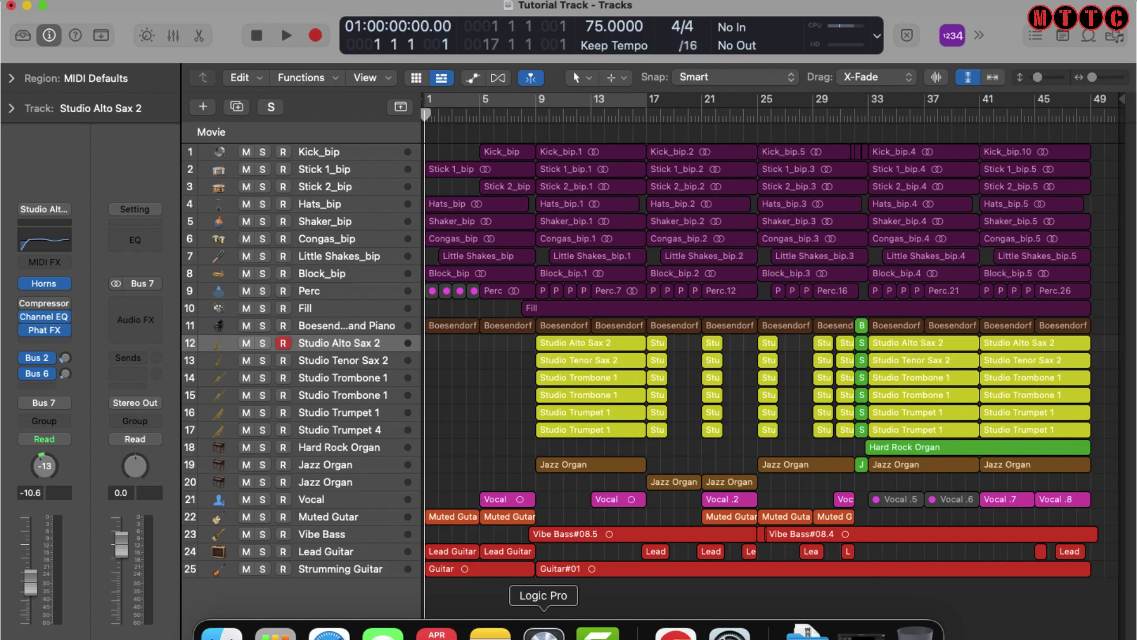
{"action": "left_click", "coordinate": [115, 2]}
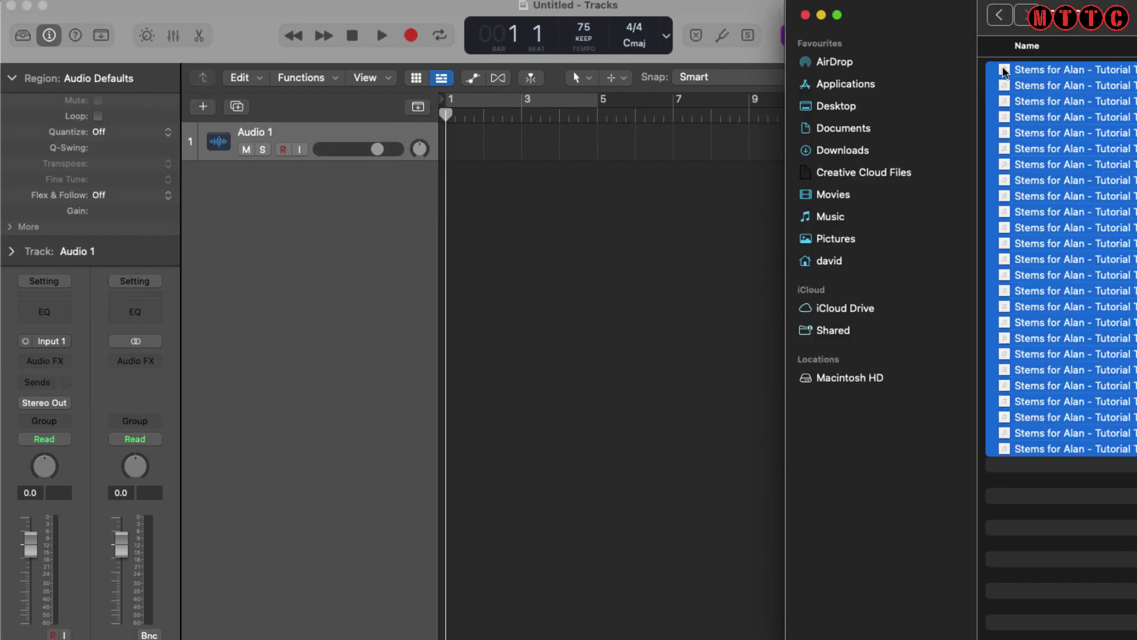
{"action": "left_click_drag", "start_coordinate": [1006, 71], "coordinate": [453, 155]}
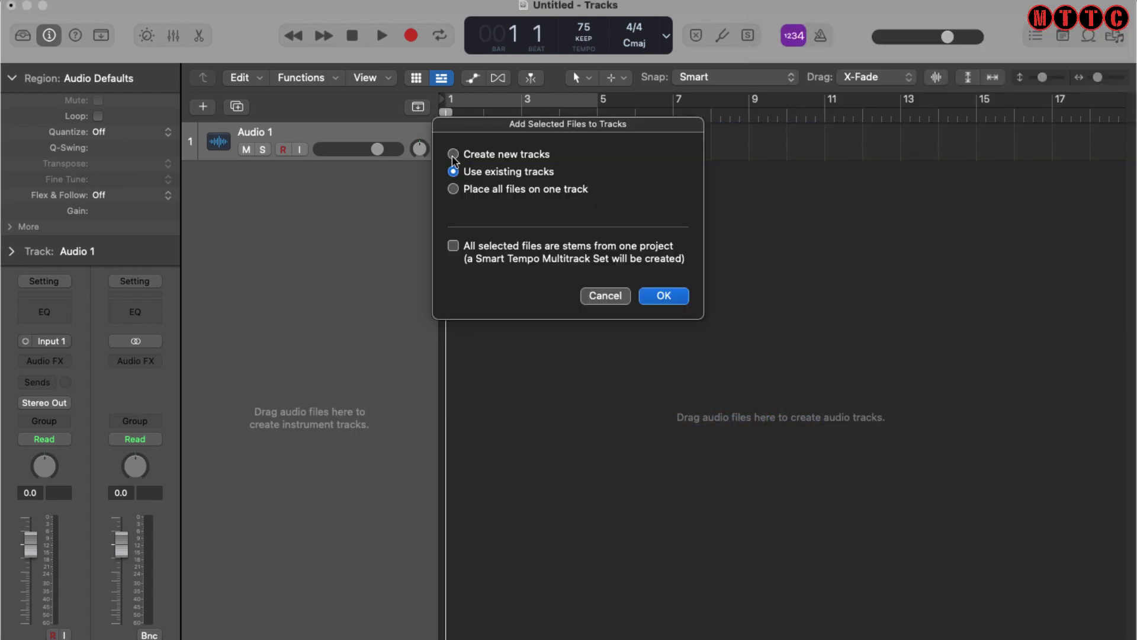
- Add the dropped files as new tracks, marked as stems from one project
{"action": "left_click", "coordinate": [452, 154]}
{"action": "left_click", "coordinate": [453, 248]}
{"action": "left_click", "coordinate": [658, 294]}
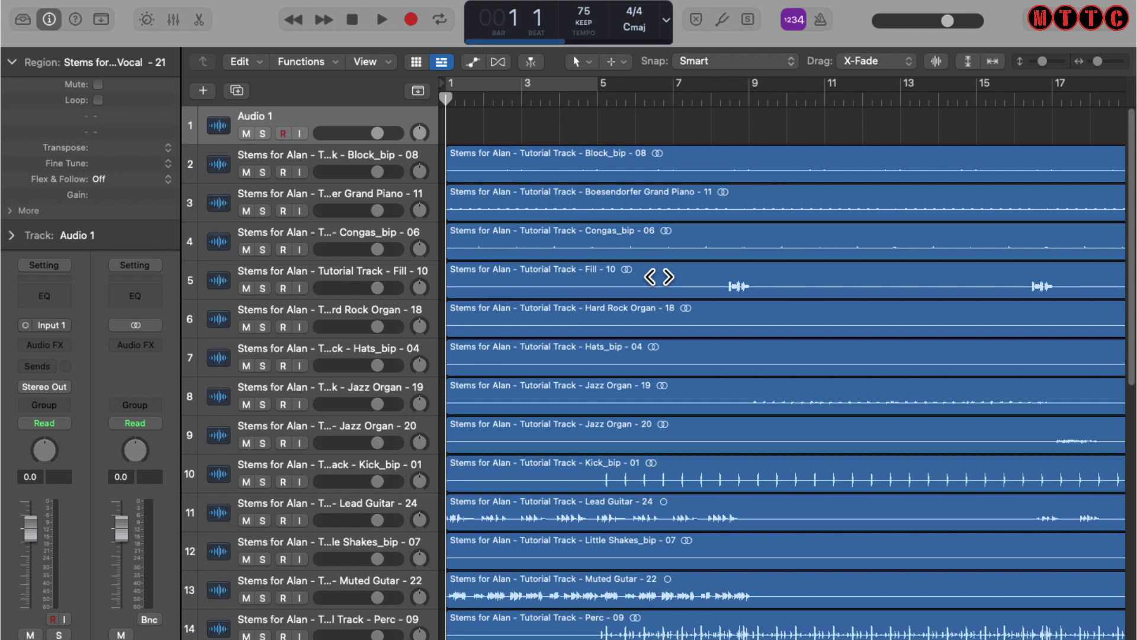
- Widen the track headers, move Kick_bip - 01 to row 2, and auto-zoom horizontally to fit all regions
{"action": "left_click_drag", "start_coordinate": [443, 107], "coordinate": [572, 107]}
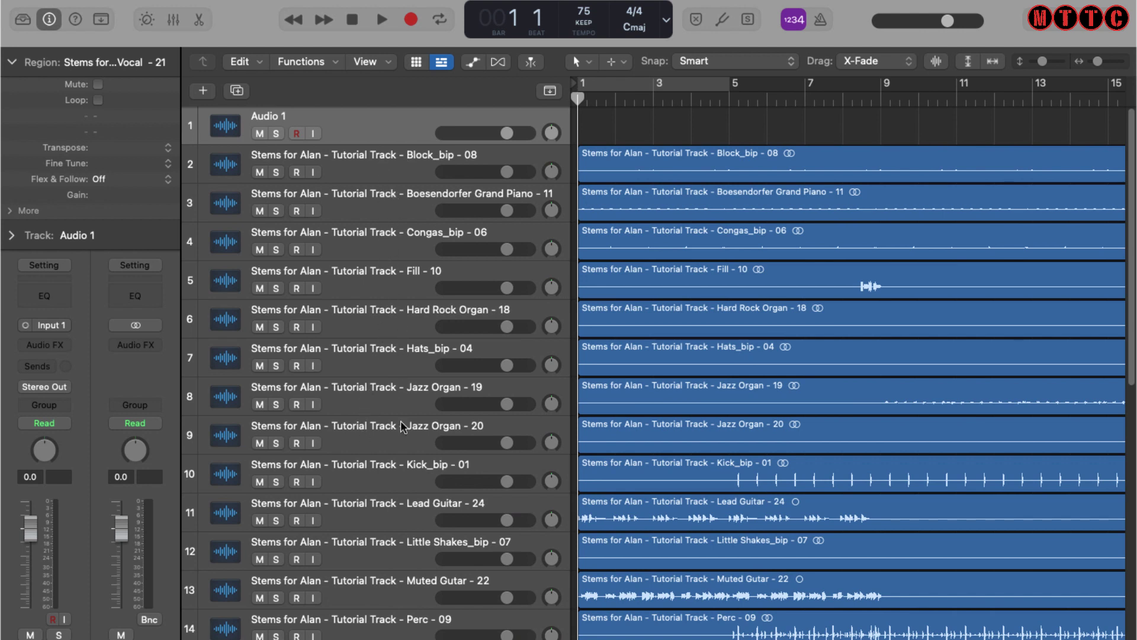
{"action": "left_click", "coordinate": [403, 467]}
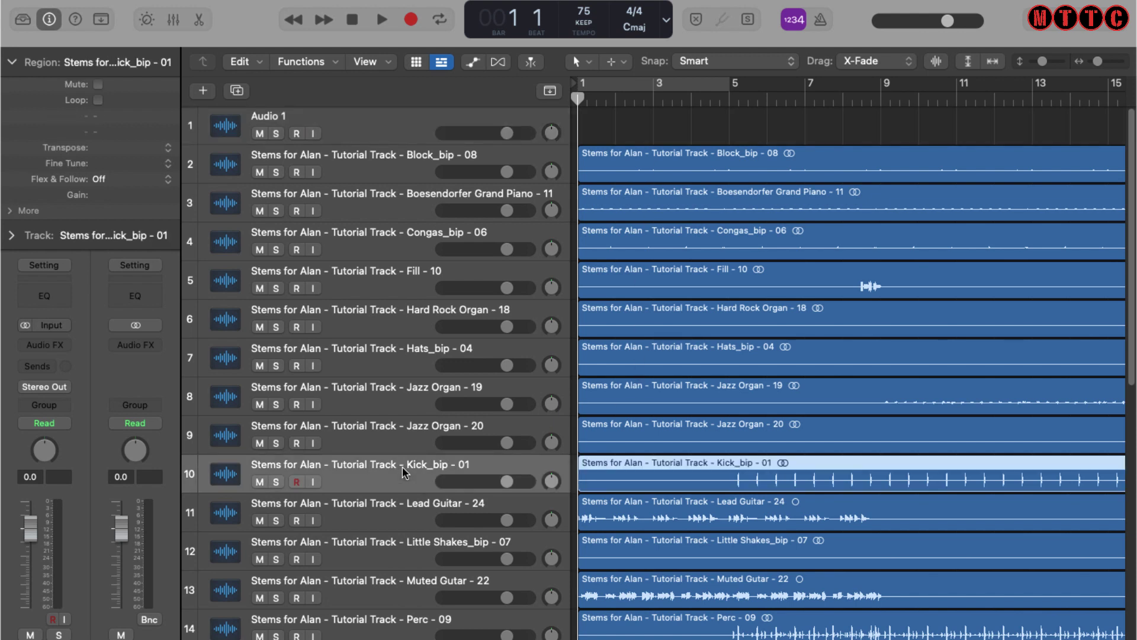
{"action": "left_click_drag", "start_coordinate": [403, 468], "coordinate": [400, 158]}
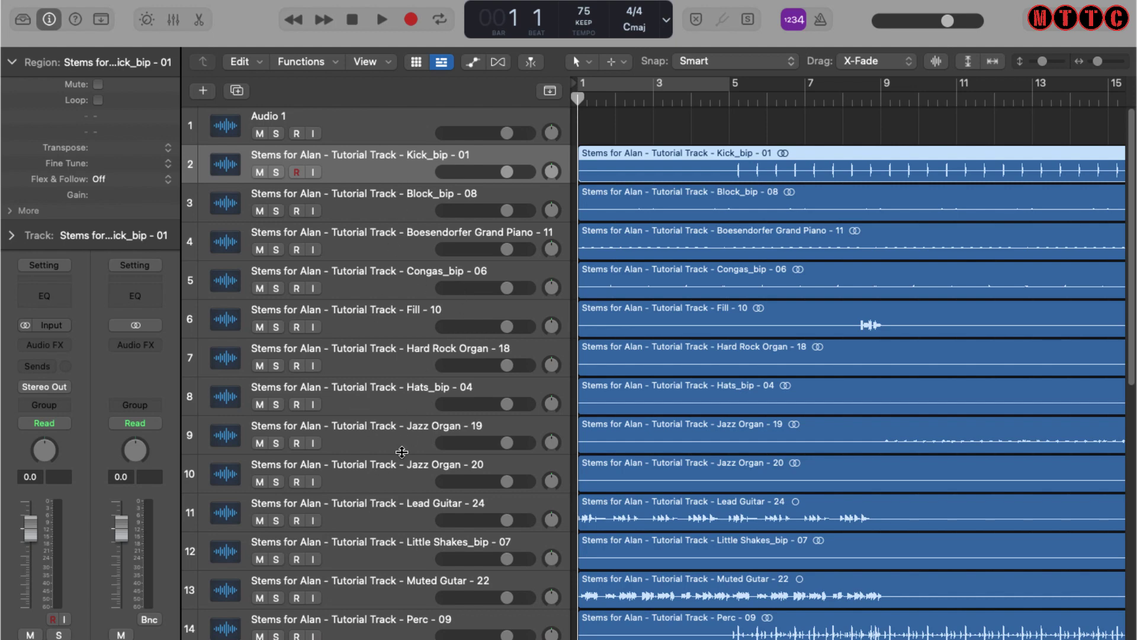
{"action": "scroll", "coordinate": [402, 452], "scroll_direction": "down", "scroll_amount": 10}
{"action": "left_click", "coordinate": [993, 61]}
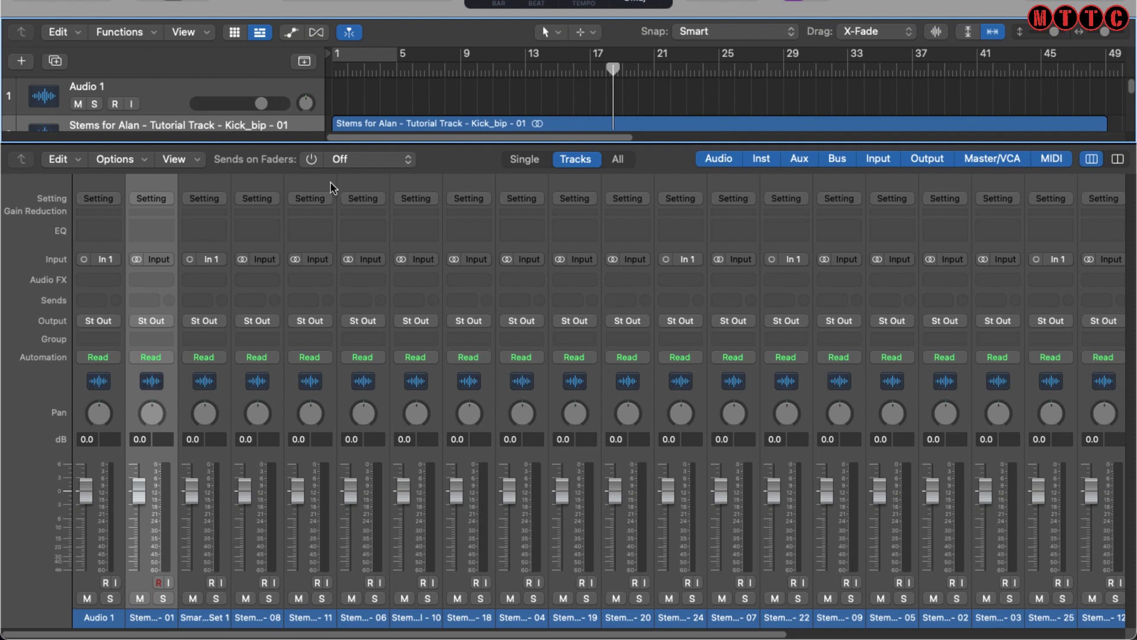
- Play back the imported stems and scan across the Mixer to read each channel's peak dB
{"action": "key", "text": "space"}
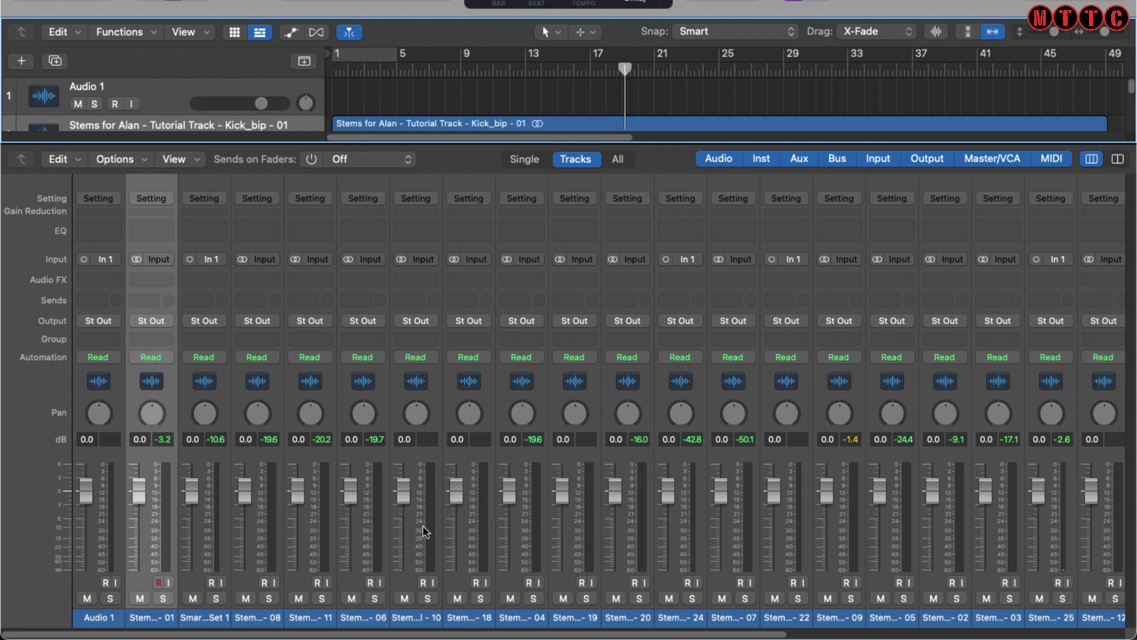
{"action": "scroll", "coordinate": [786, 557], "scroll_direction": "right", "scroll_amount": 10}
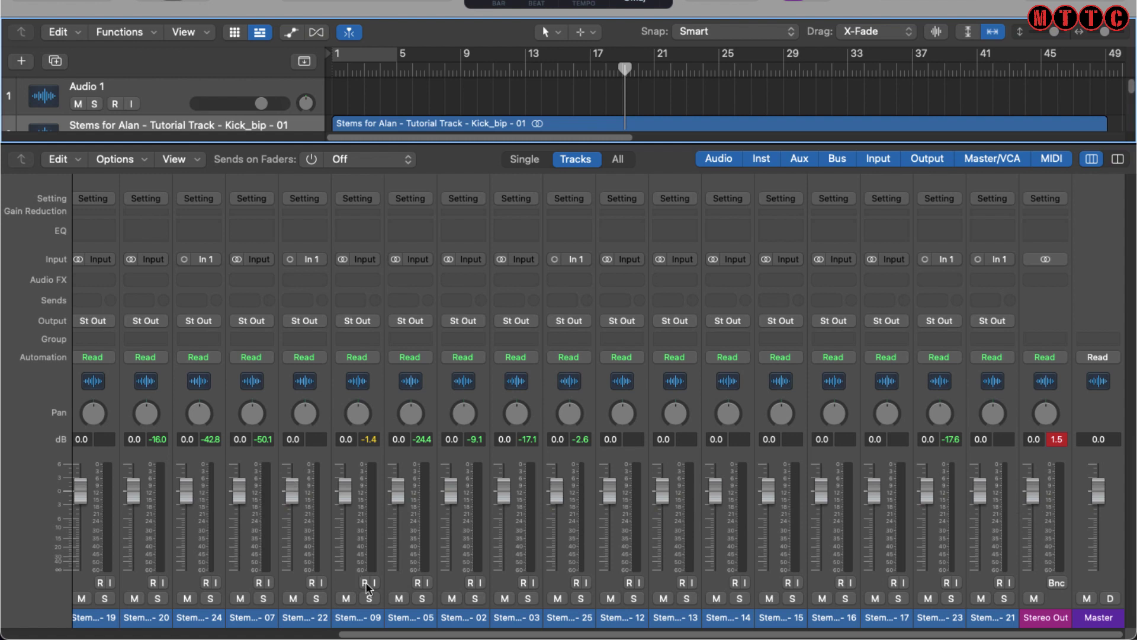
{"action": "scroll", "coordinate": [211, 497], "scroll_direction": "left", "scroll_amount": 10}
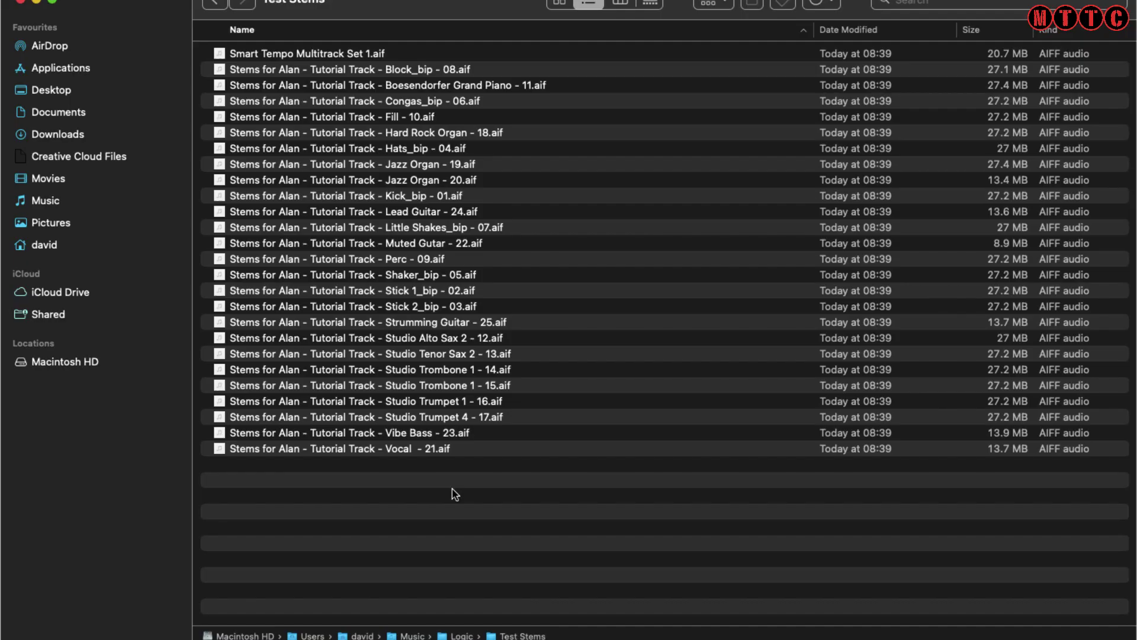
- Select all the stem files in the Test Stems folder
{"action": "left_click_drag", "start_coordinate": [453, 489], "coordinate": [459, 59]}
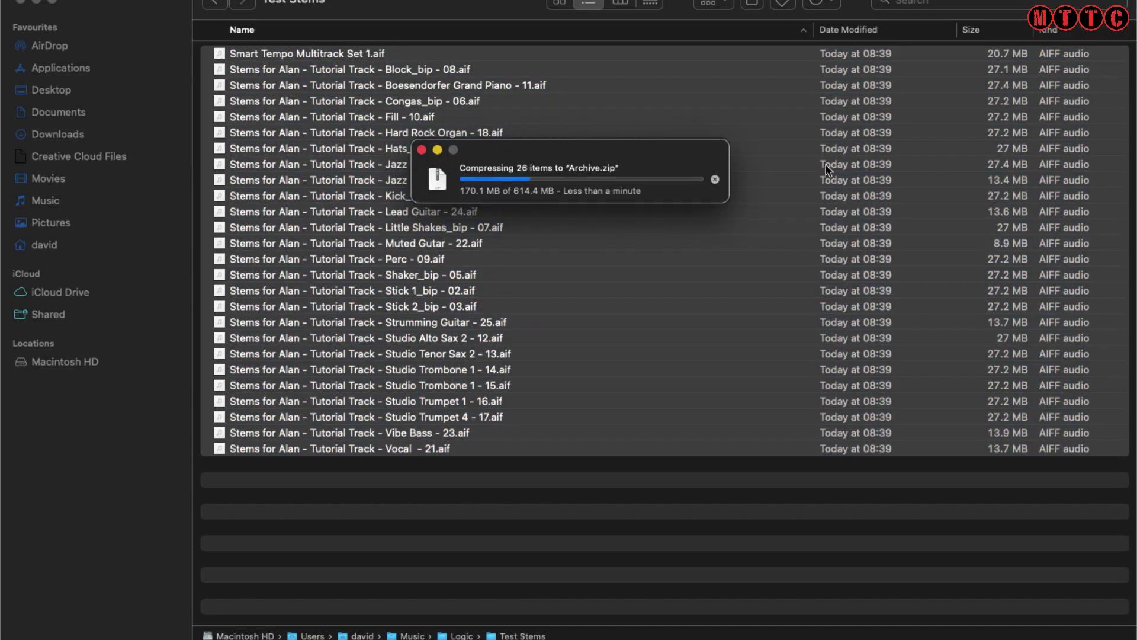